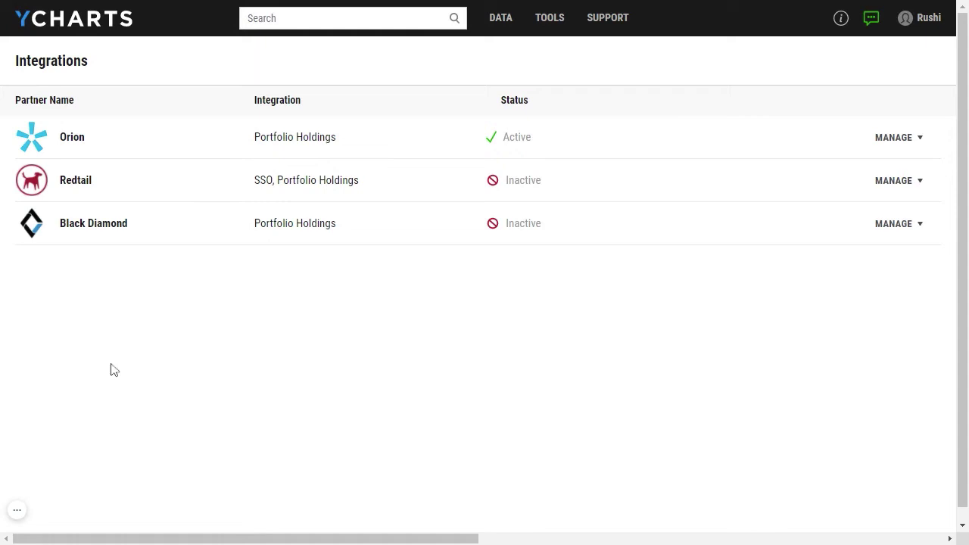
Go to the Integrations page to find the Black Diamond integration row.
{"action": "left_click", "coordinate": [603, 27]}
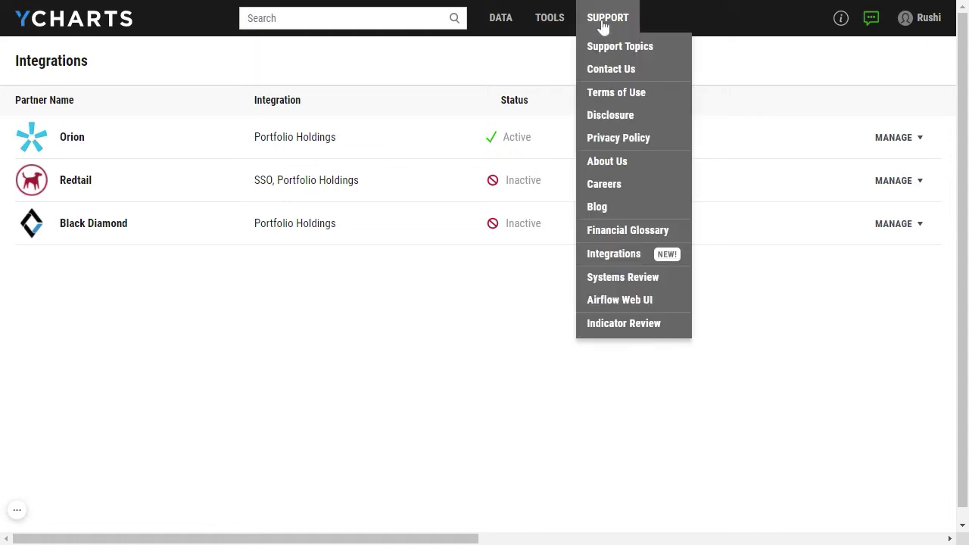
{"action": "left_click", "coordinate": [615, 262]}
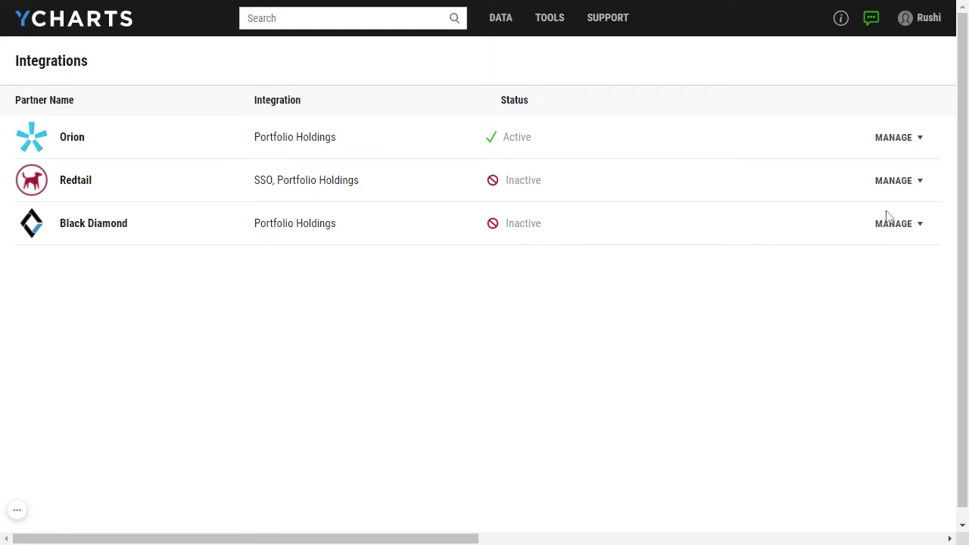
Activate Black Diamond by logging in with the account's username and password.
{"action": "left_click", "coordinate": [906, 227]}
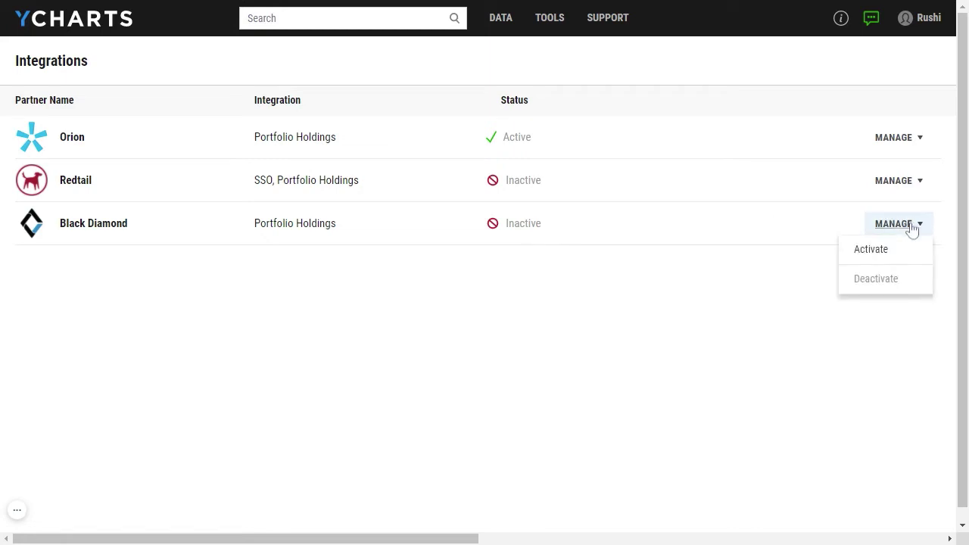
{"action": "left_click", "coordinate": [871, 250]}
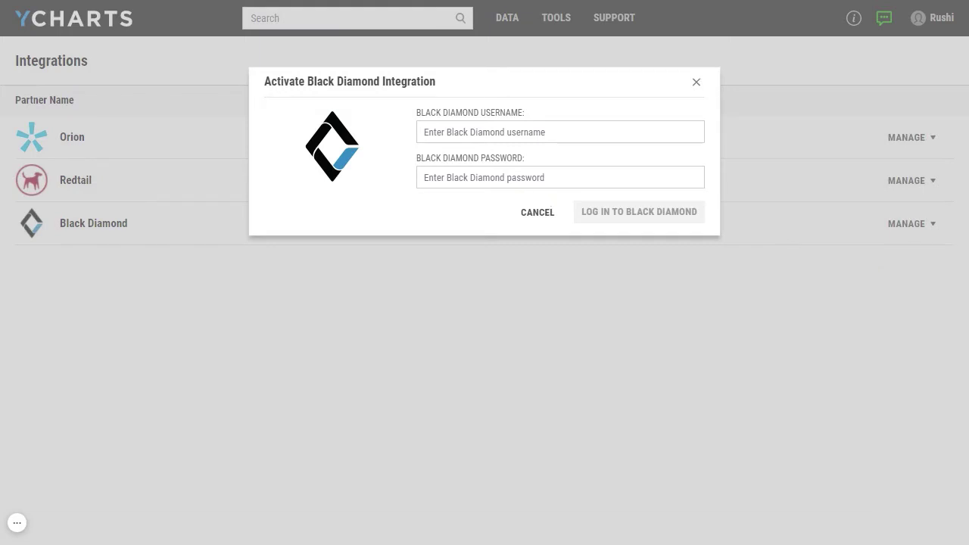
{"action": "left_click", "coordinate": [560, 132]}
{"action": "type", "text": "ycha"}
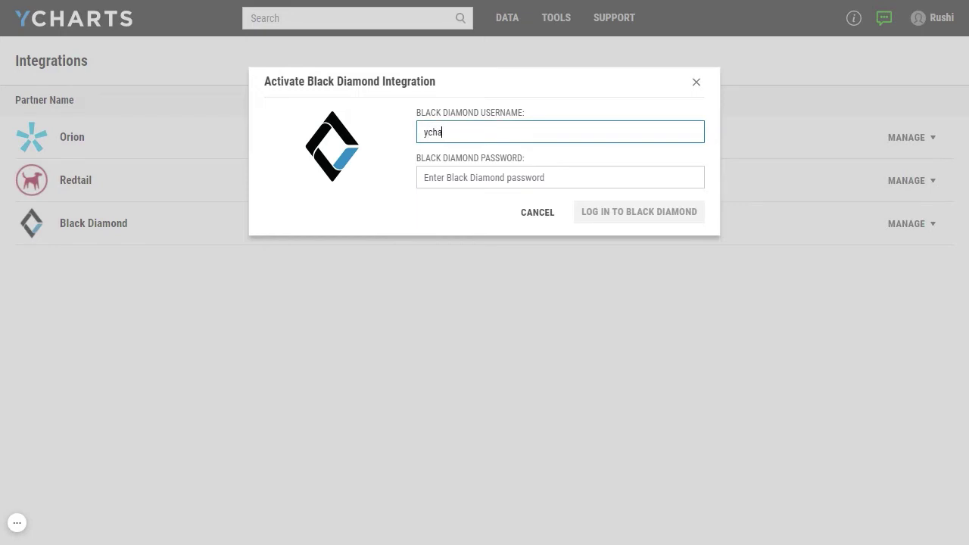
{"action": "type", "text": "rts"}
{"action": "key", "text": "Tab"}
{"action": "key", "text": "ctrl+v"}
{"action": "left_click", "coordinate": [612, 214]}
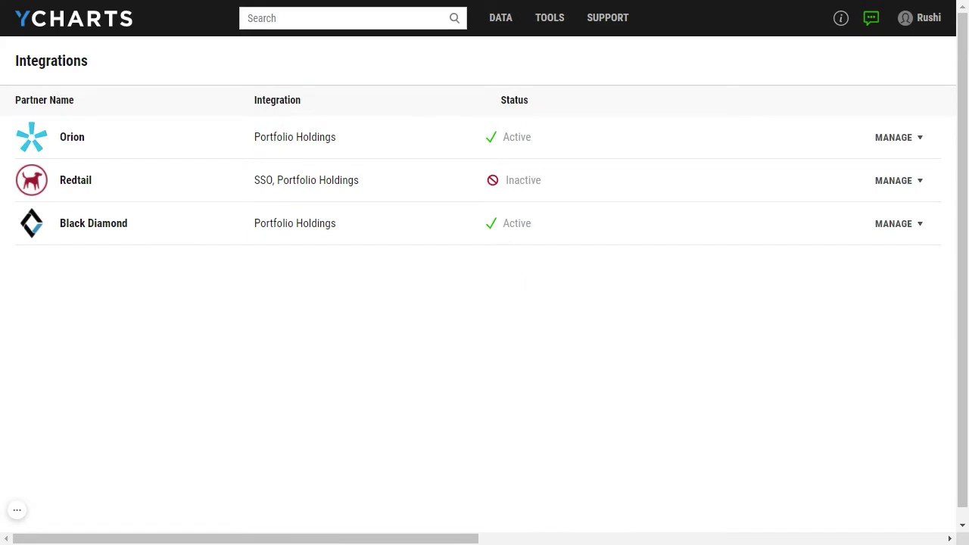
Open Tools > Model Portfolios and expand the IMPORT HOLDINGS source list.
{"action": "left_click", "coordinate": [551, 19]}
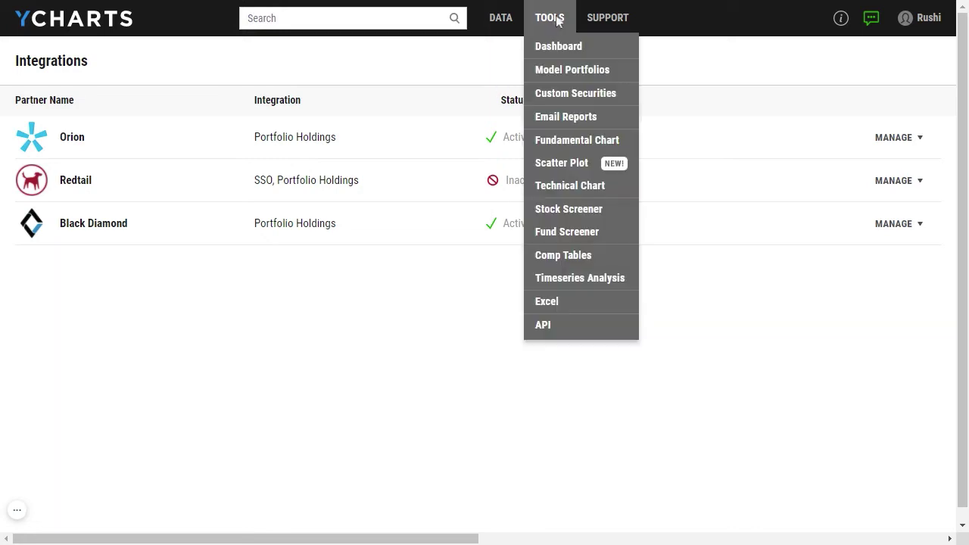
{"action": "left_click", "coordinate": [550, 71]}
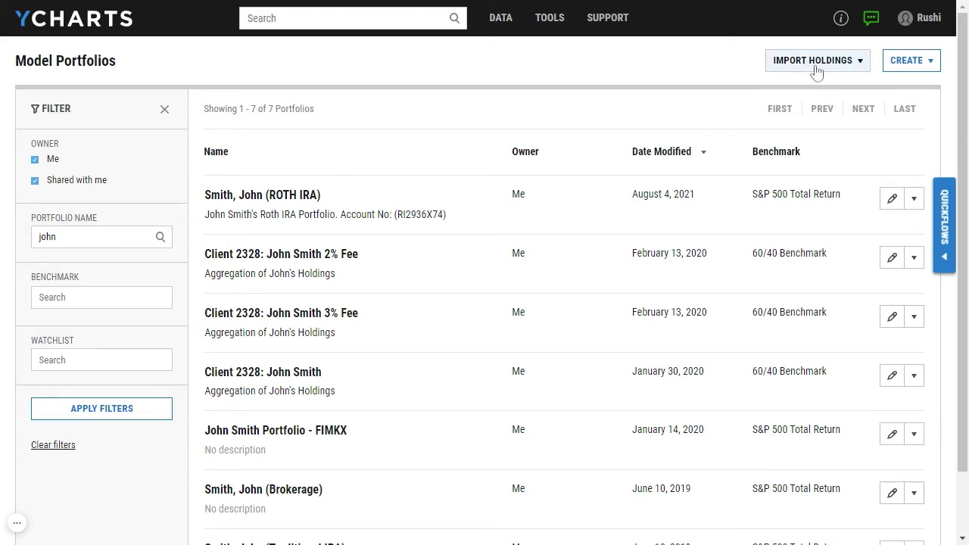
{"action": "left_click", "coordinate": [816, 70]}
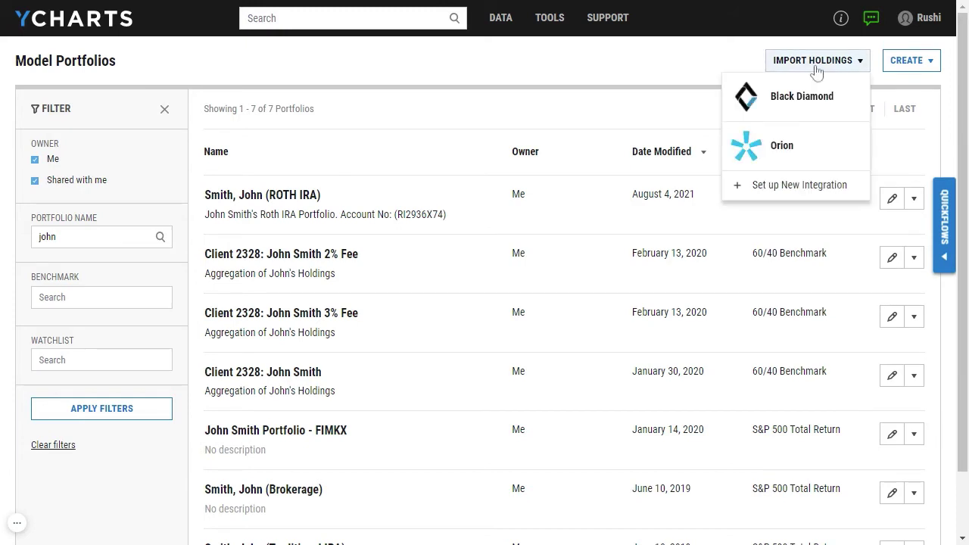
From Black Diamond, search accounts for 'equity' and import Young Equity Return's holdings.
{"action": "left_click", "coordinate": [790, 108]}
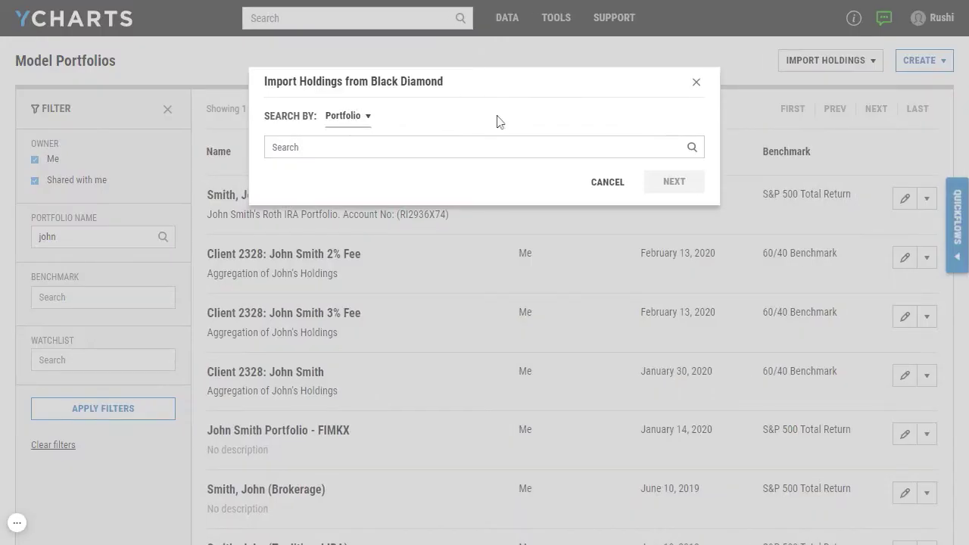
{"action": "left_click", "coordinate": [344, 123]}
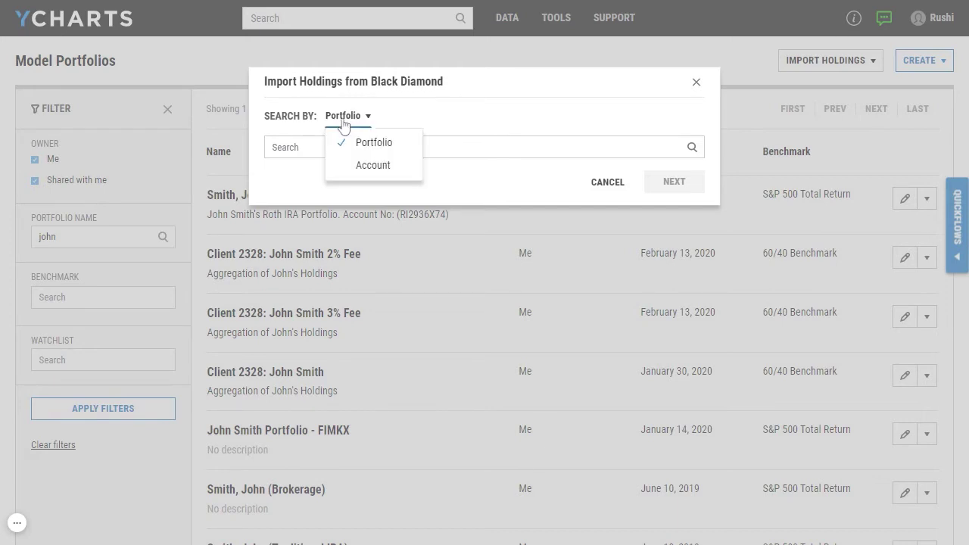
{"action": "left_click", "coordinate": [372, 168]}
{"action": "type", "text": "equity"}
{"action": "left_click", "coordinate": [696, 148]}
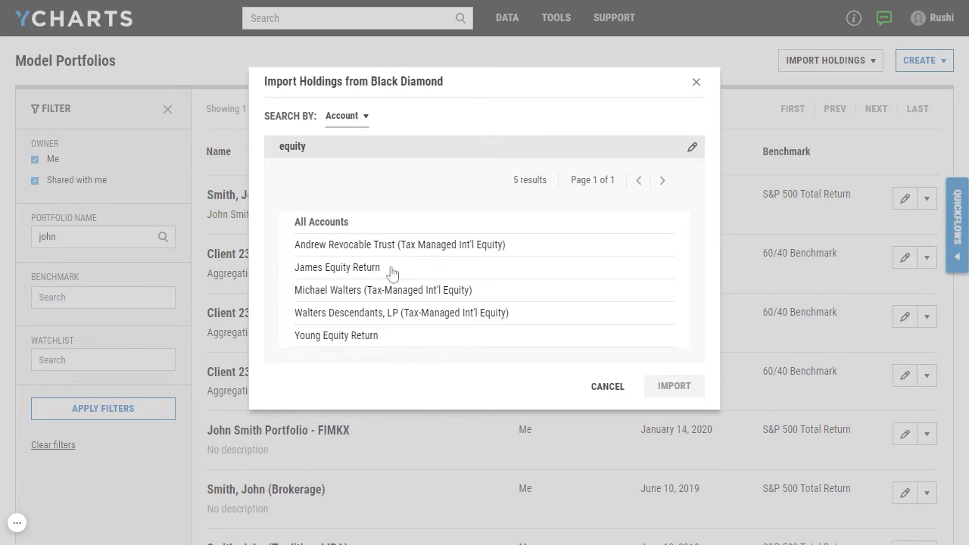
{"action": "left_click", "coordinate": [320, 341]}
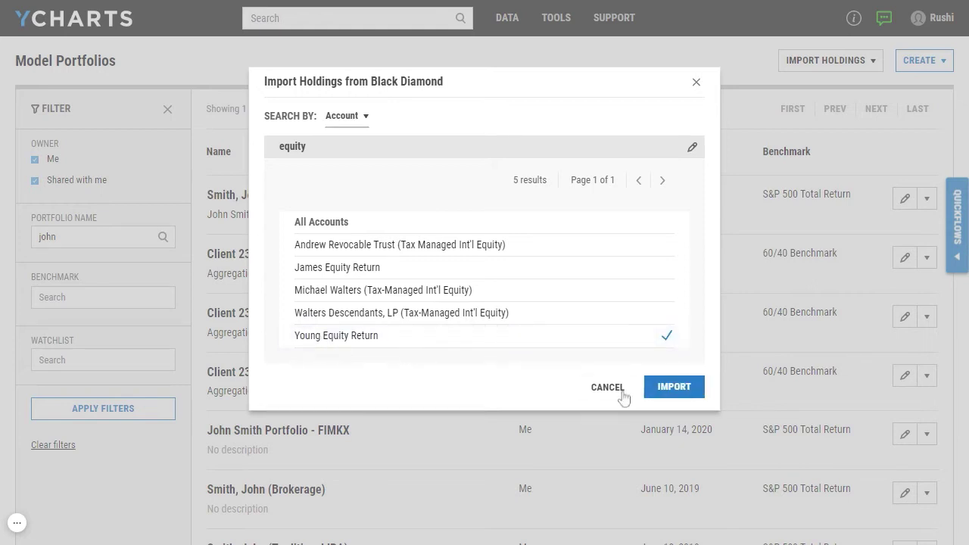
{"action": "left_click", "coordinate": [672, 388]}
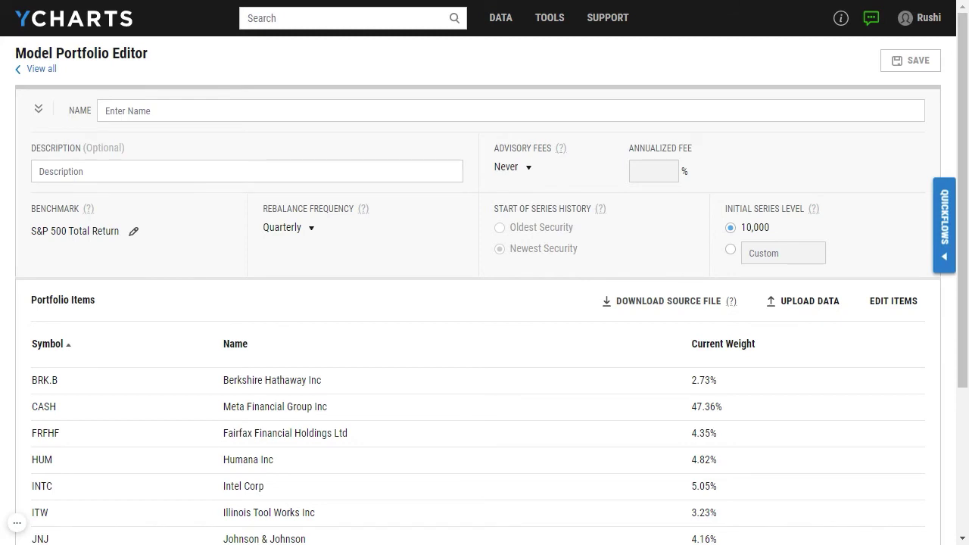
Name the imported portfolio 'Young' and save it.
{"action": "scroll", "coordinate": [485, 303], "scroll_direction": "down", "scroll_amount": 3}
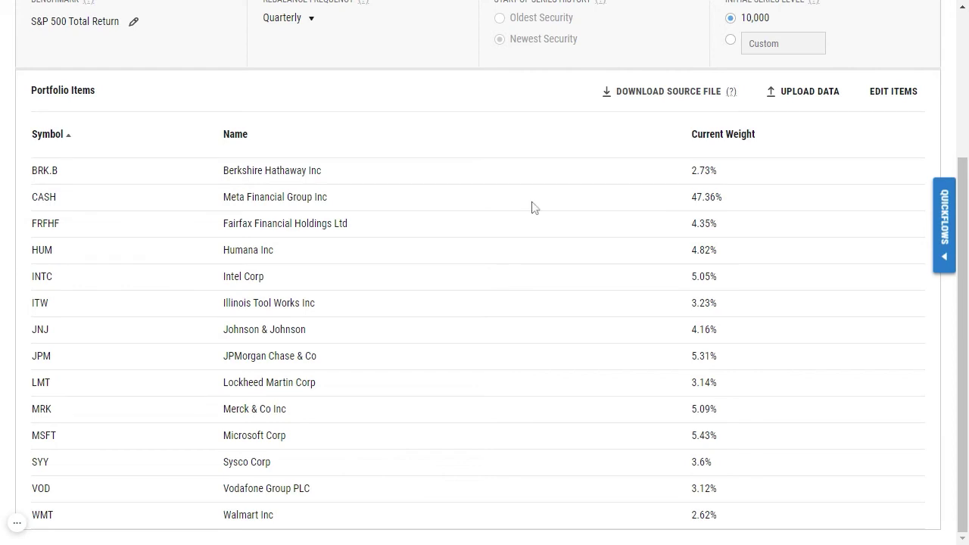
{"action": "scroll", "coordinate": [532, 208], "scroll_direction": "up", "scroll_amount": 3}
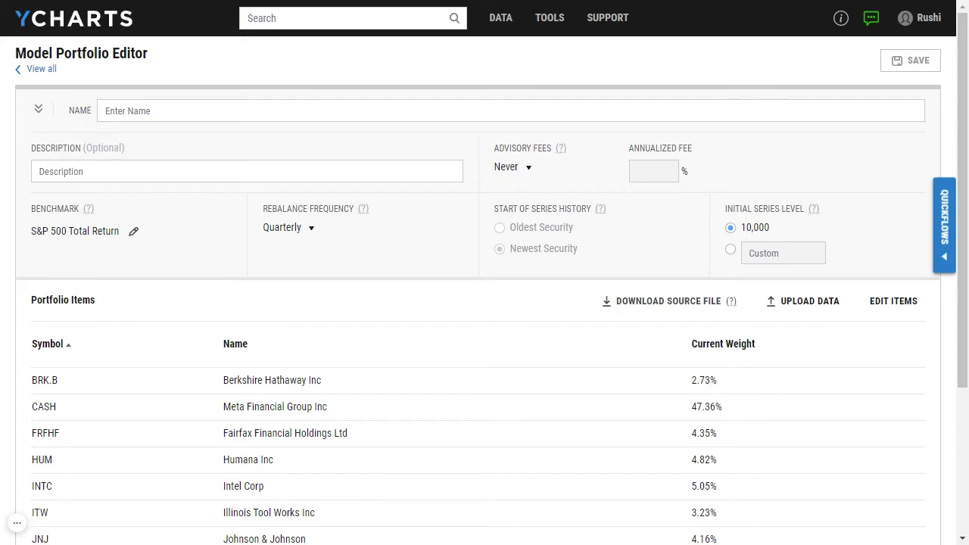
{"action": "left_click", "coordinate": [106, 110]}
{"action": "type", "text": "Young"}
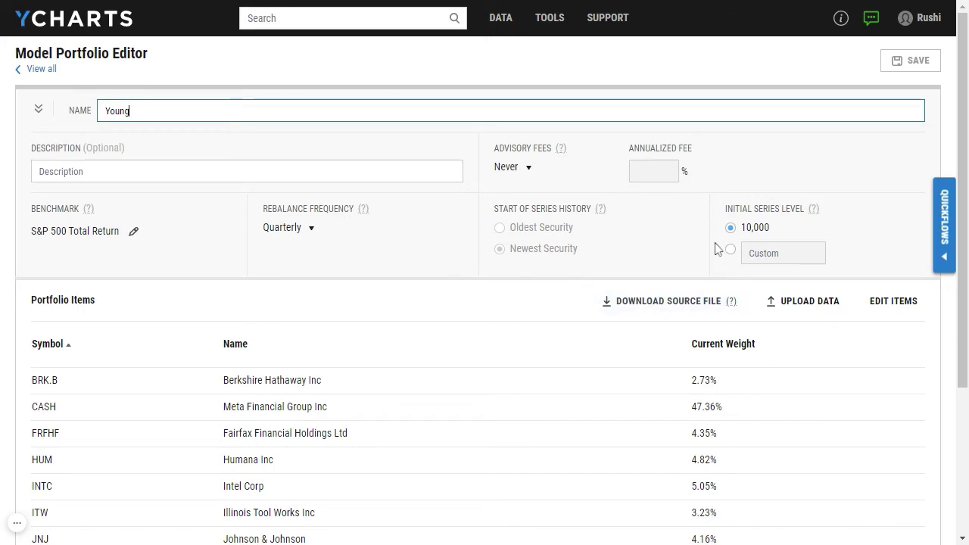
{"action": "left_click", "coordinate": [673, 60]}
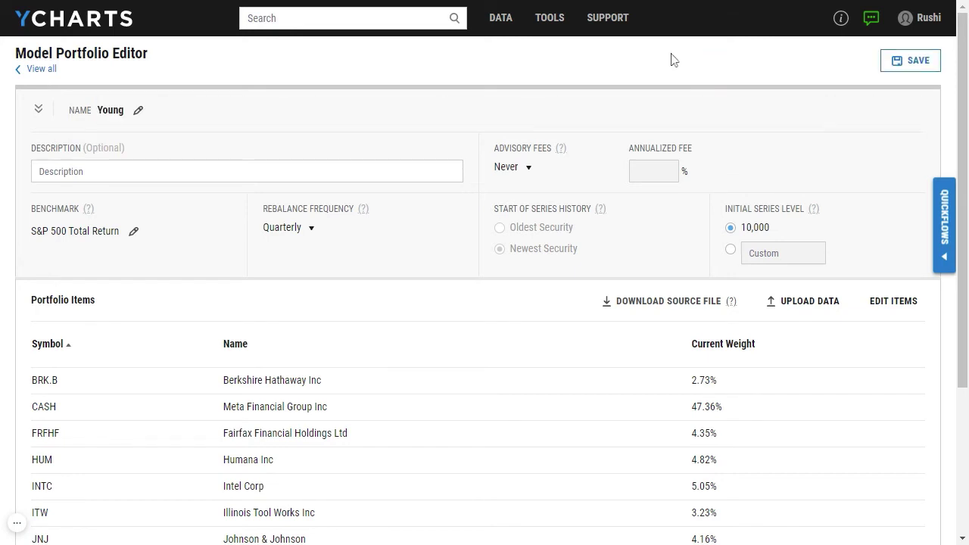
{"action": "left_click", "coordinate": [901, 68]}
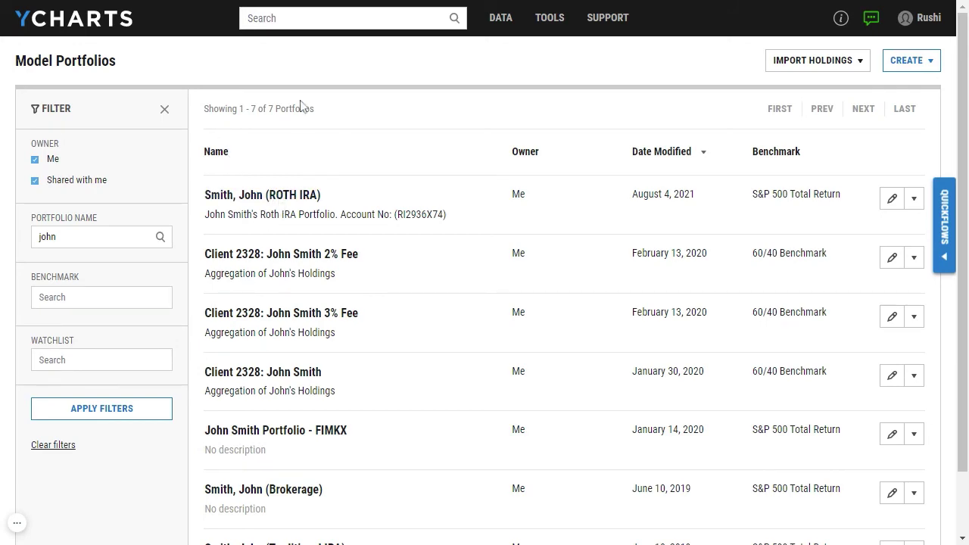
Search 'young' and open the Young Equity Return (P:616413) model portfolio quote page.
{"action": "left_click", "coordinate": [303, 19]}
{"action": "type", "text": "young"}
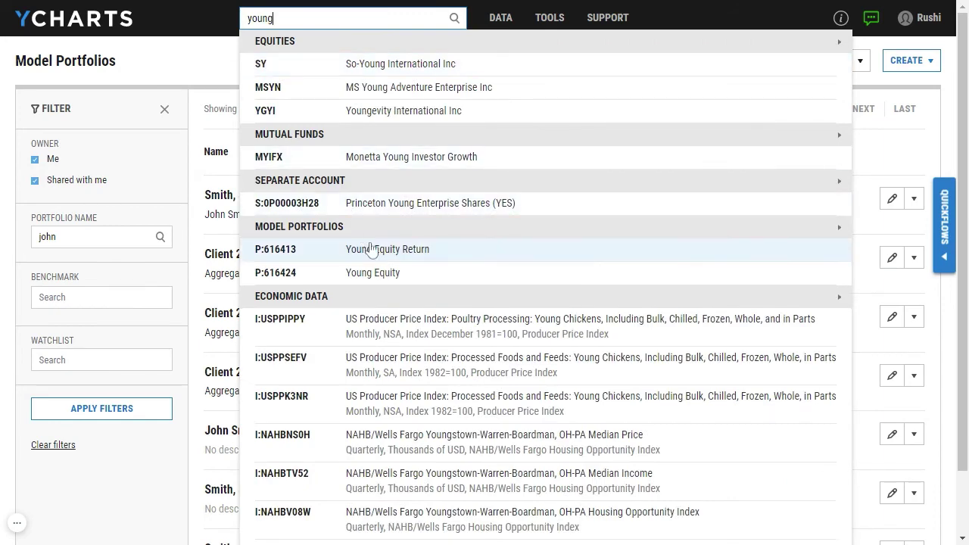
{"action": "left_click", "coordinate": [370, 249]}
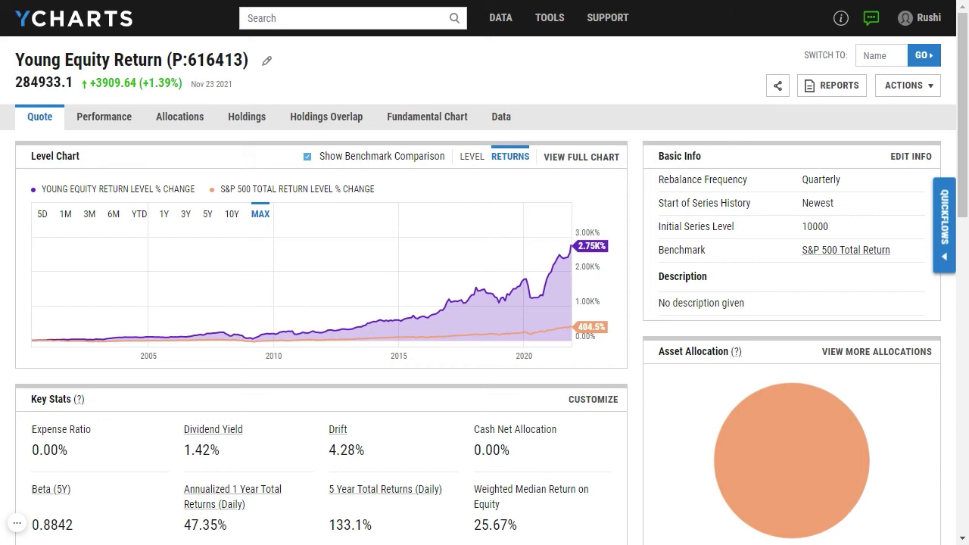
{"action": "scroll", "coordinate": [485, 273], "scroll_direction": "down", "scroll_amount": 1}
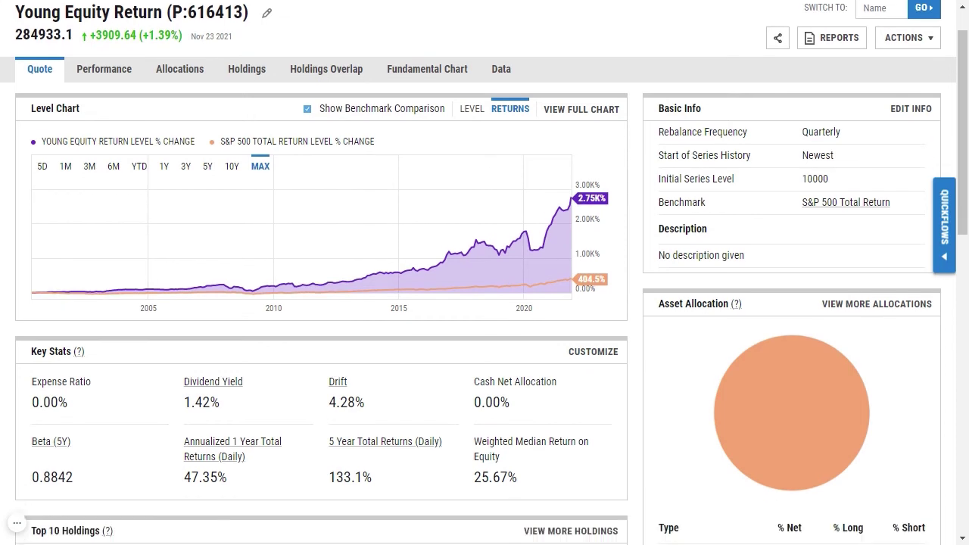
{"action": "scroll", "coordinate": [357, 147], "scroll_direction": "down", "scroll_amount": 3}
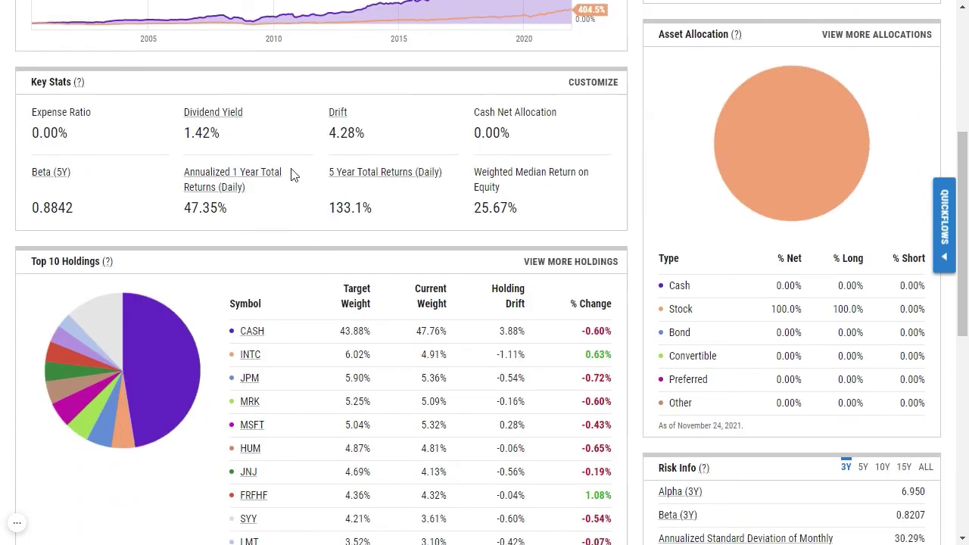
{"action": "scroll", "coordinate": [294, 175], "scroll_direction": "down", "scroll_amount": 1}
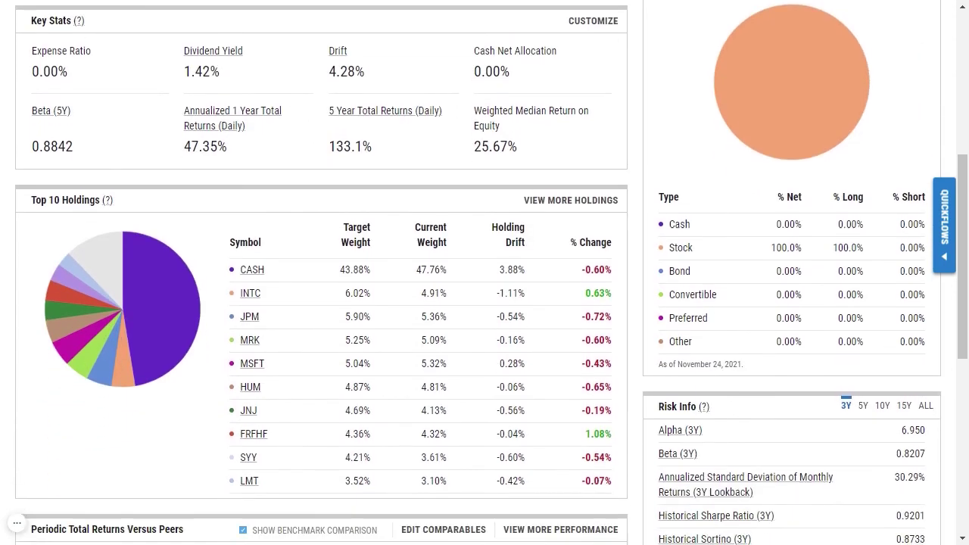
{"action": "scroll", "coordinate": [485, 272], "scroll_direction": "down", "scroll_amount": 3}
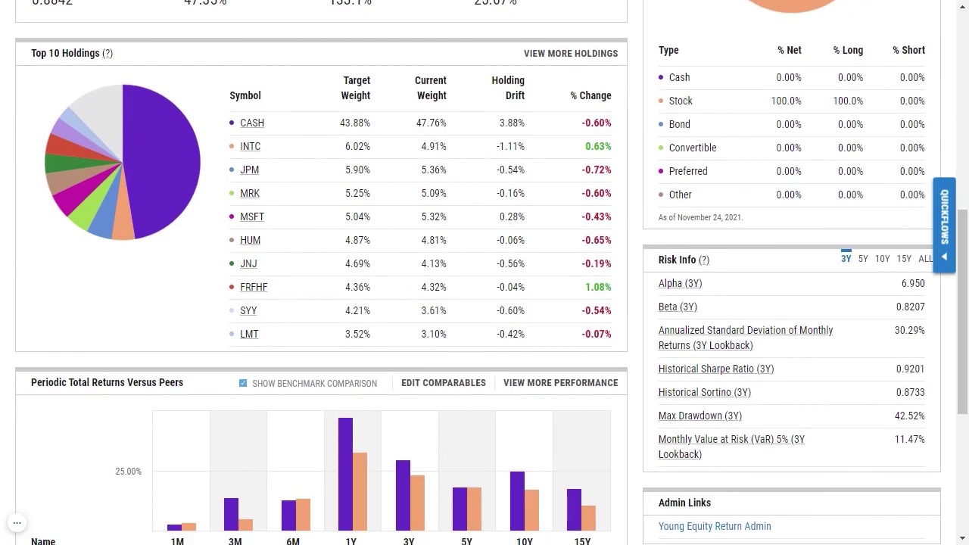
{"action": "scroll", "coordinate": [485, 272], "scroll_direction": "up", "scroll_amount": 8}
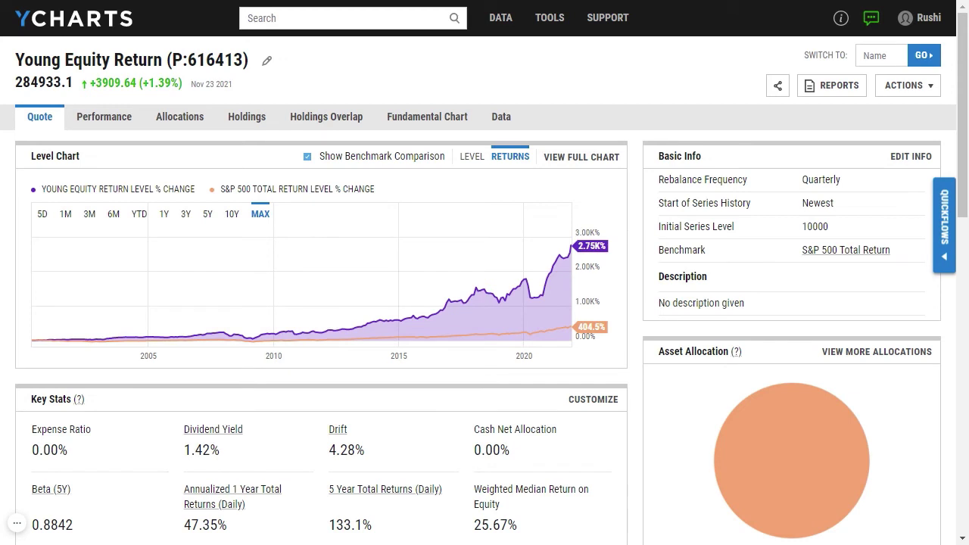
{"action": "left_click", "coordinate": [817, 92]}
{"action": "mouse_move", "coordinate": [549, 27]}
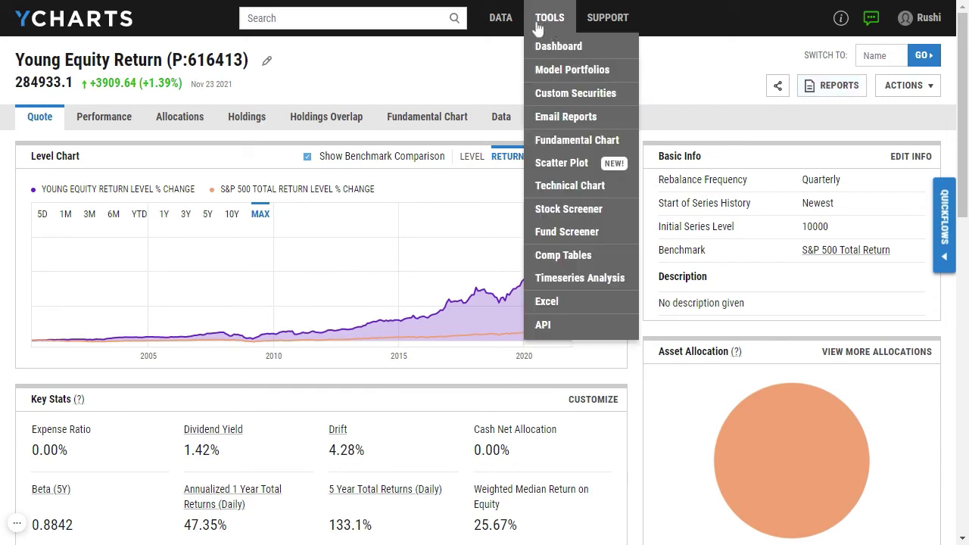